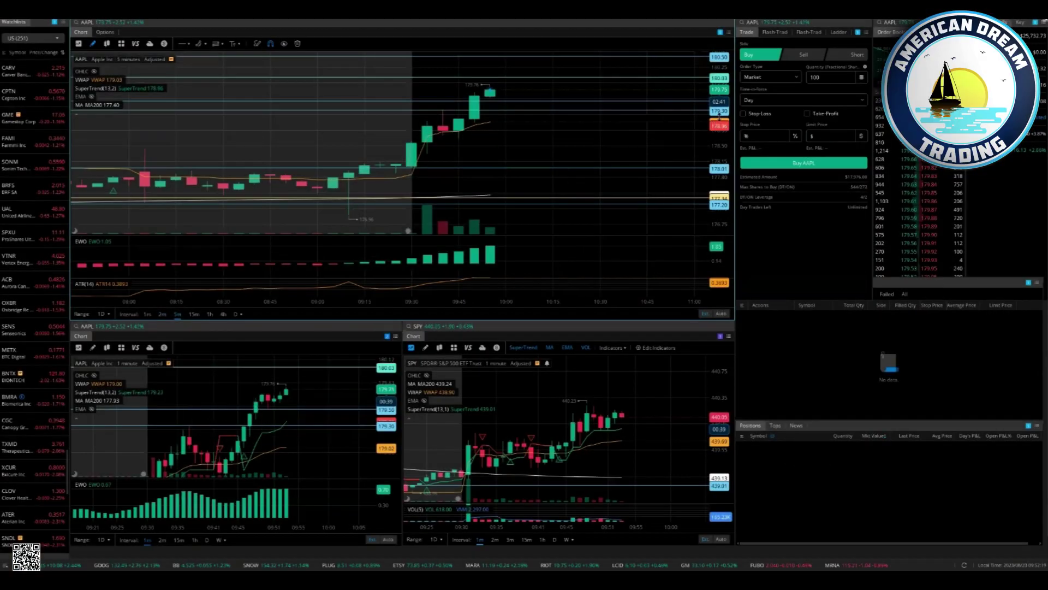
pyautogui.scroll(4, 525, 148)
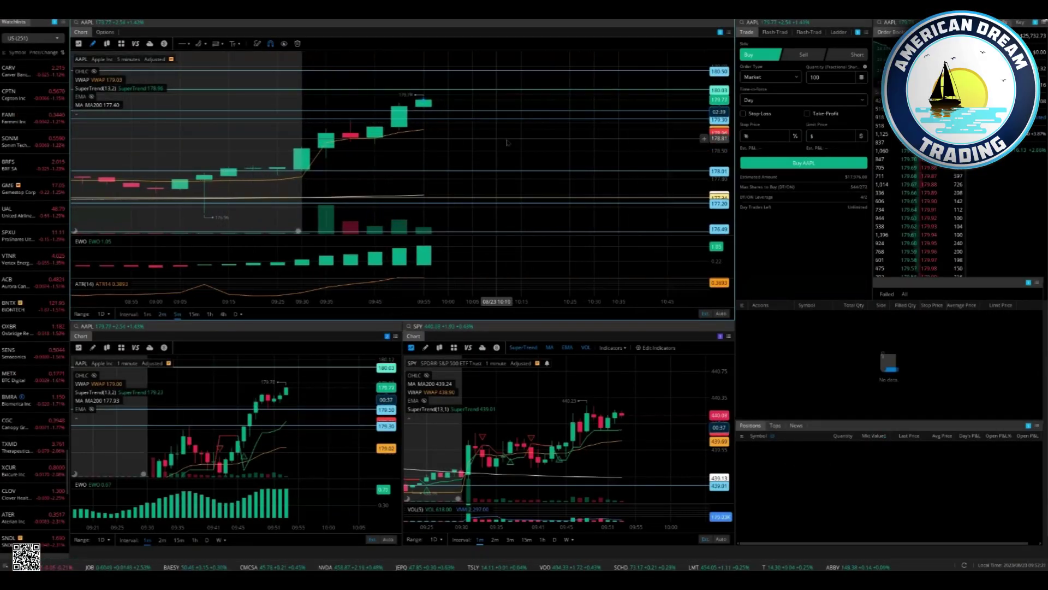
# Browse the AAPL chart's candles, briefly trying 15-minute candles before returning to 5-minute
pyautogui.moveTo(507, 143); pyautogui.dragTo(579, 161)
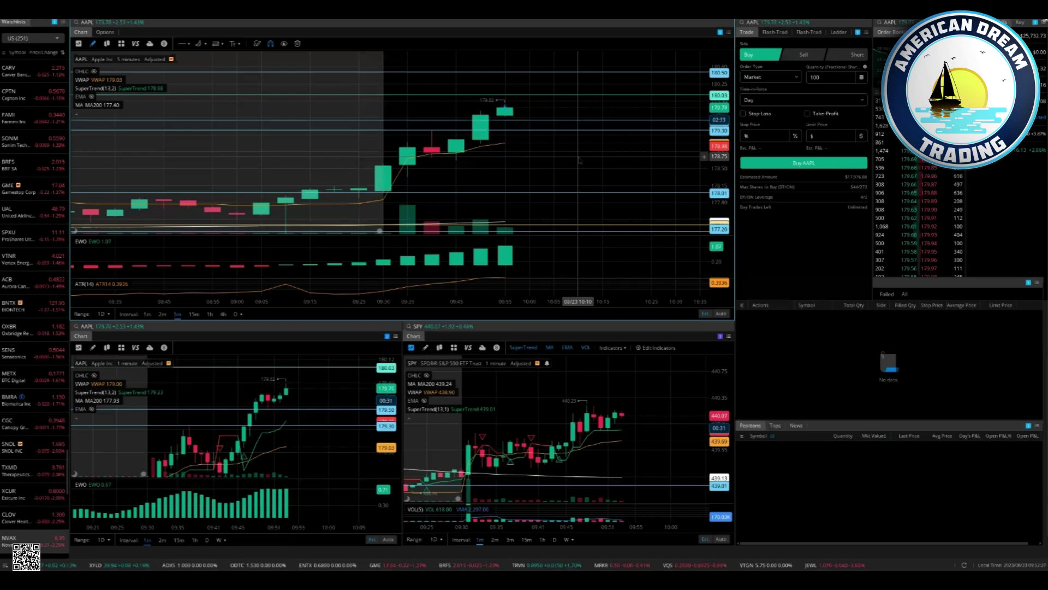
pyautogui.scroll(-1, 579, 160)
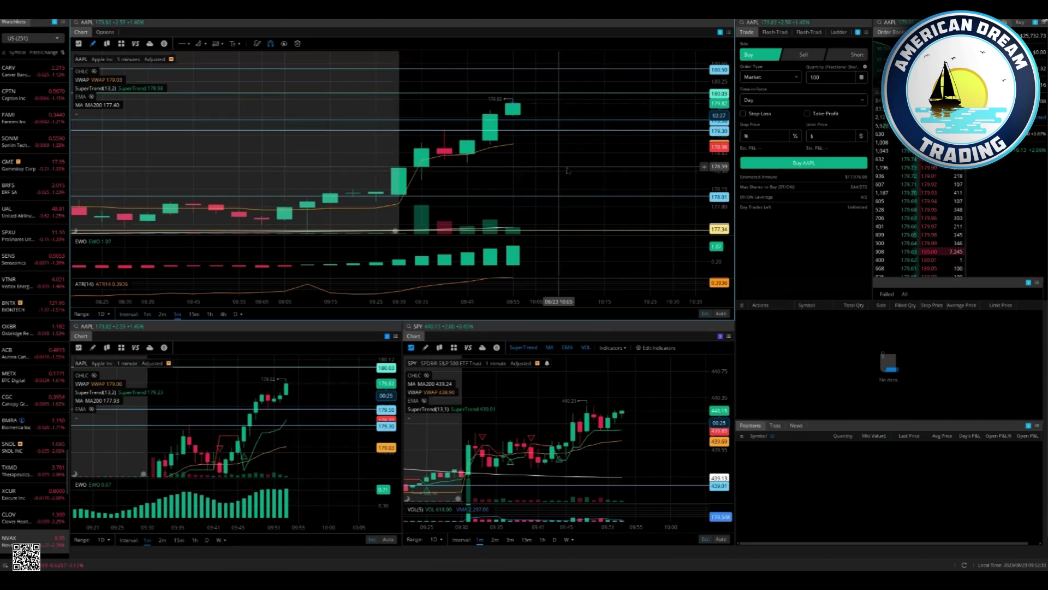
pyautogui.scroll(1, 567, 169)
pyautogui.scroll(1, 578, 166)
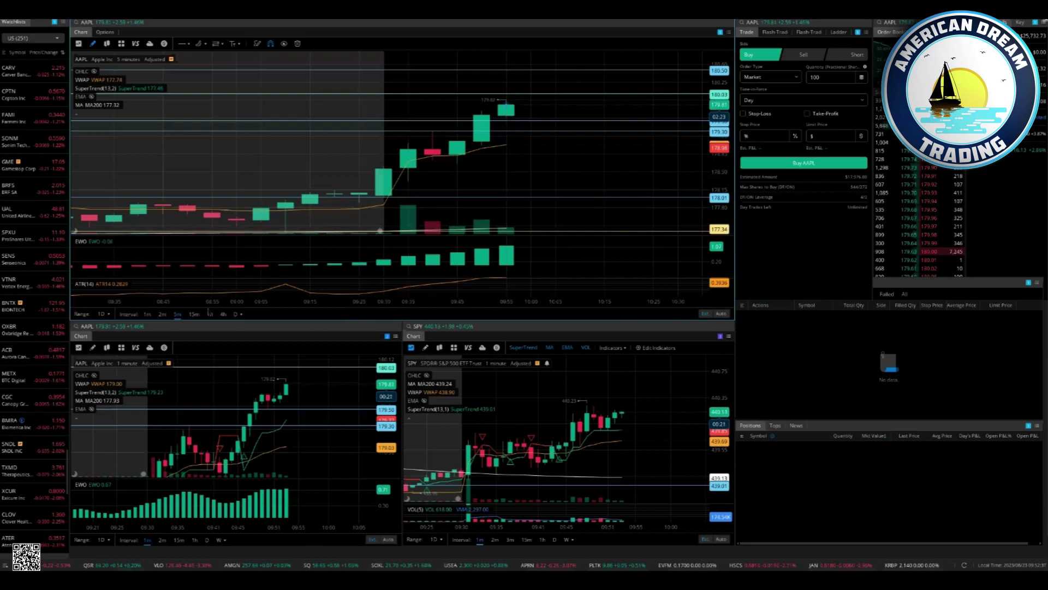
pyautogui.click(194, 313)
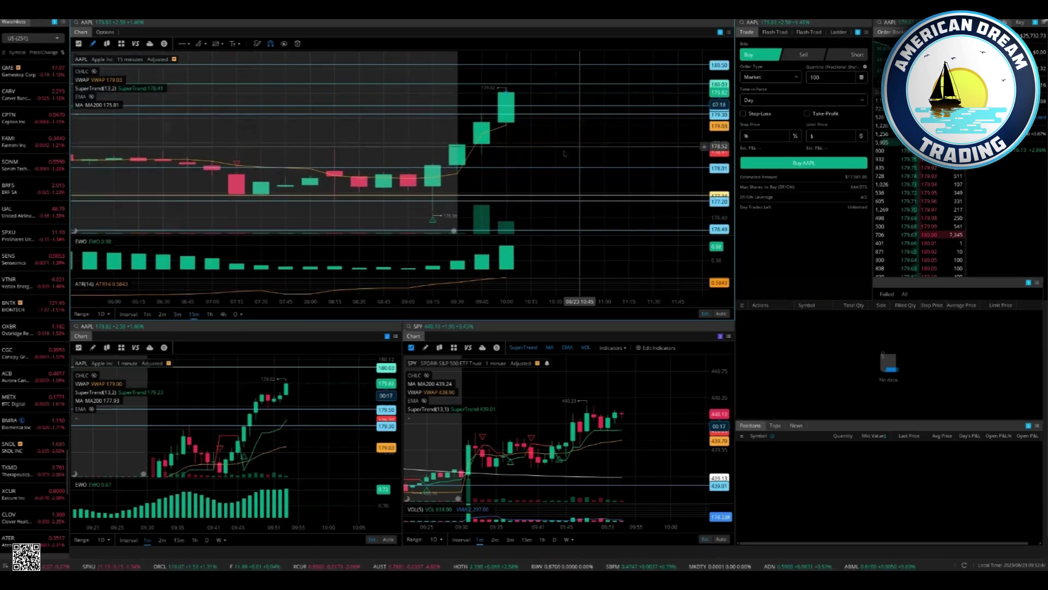
pyautogui.click(177, 314)
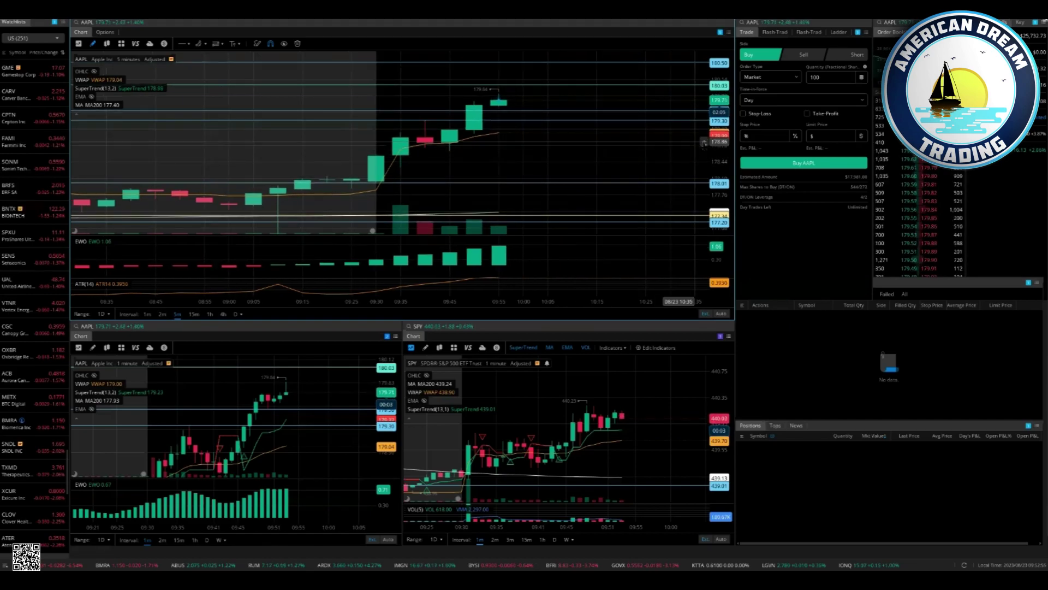
pyautogui.moveTo(580, 146); pyautogui.dragTo(562, 156)
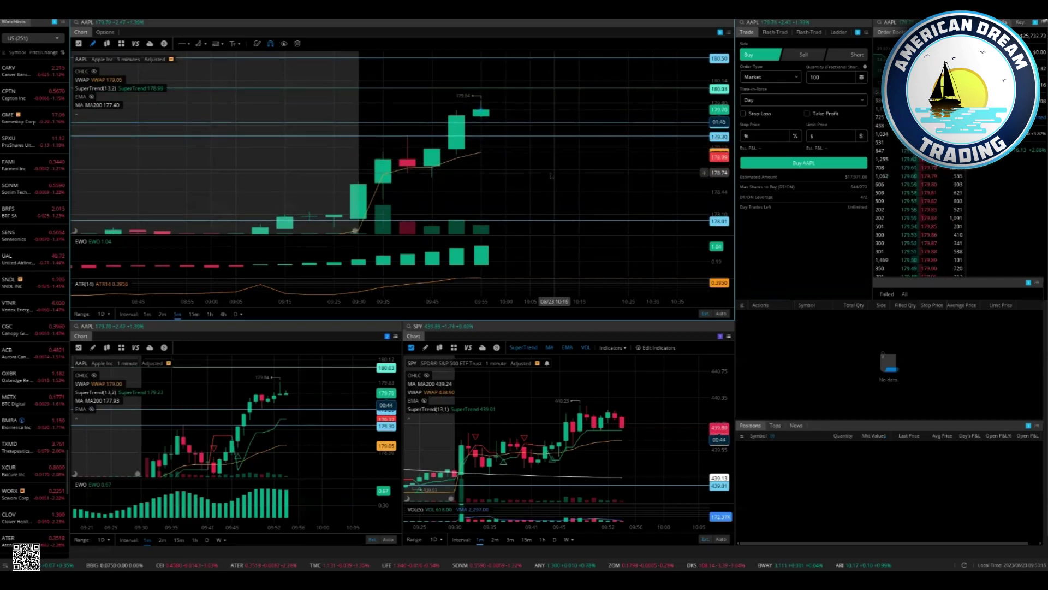
pyautogui.moveTo(652, 144); pyautogui.dragTo(668, 144)
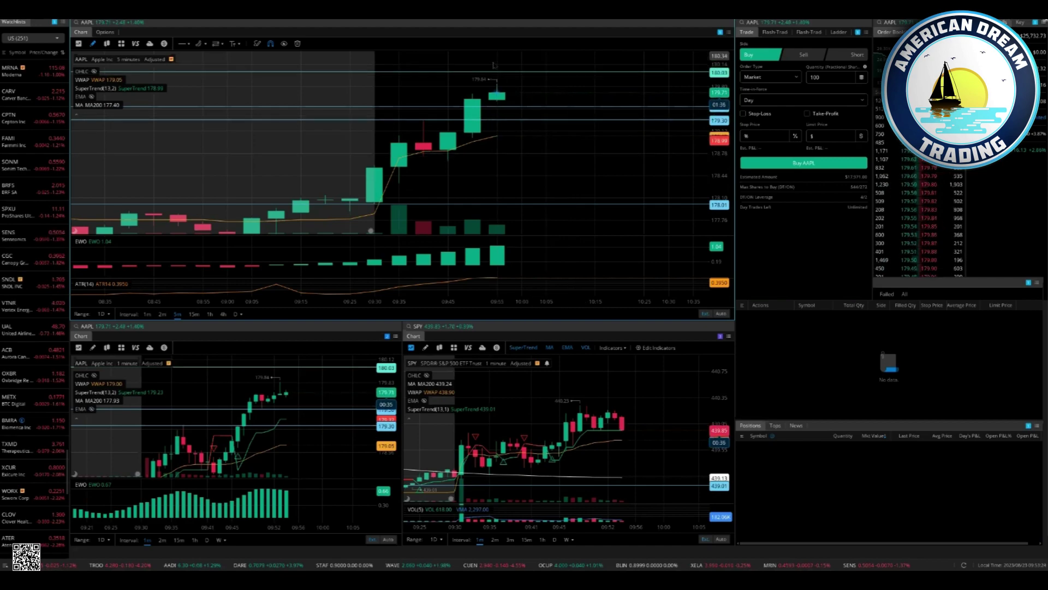
# Circle the green breakout candle and sketch linking and horizontal freehand lines
pyautogui.moveTo(406, 174); pyautogui.dragTo(399, 170)
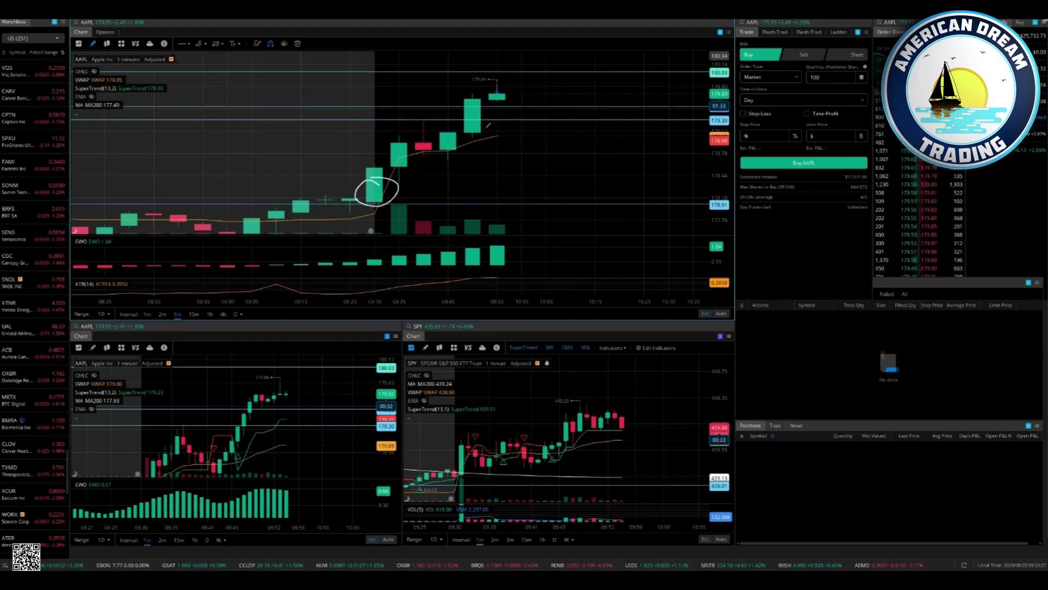
pyautogui.moveTo(508, 110); pyautogui.dragTo(494, 122)
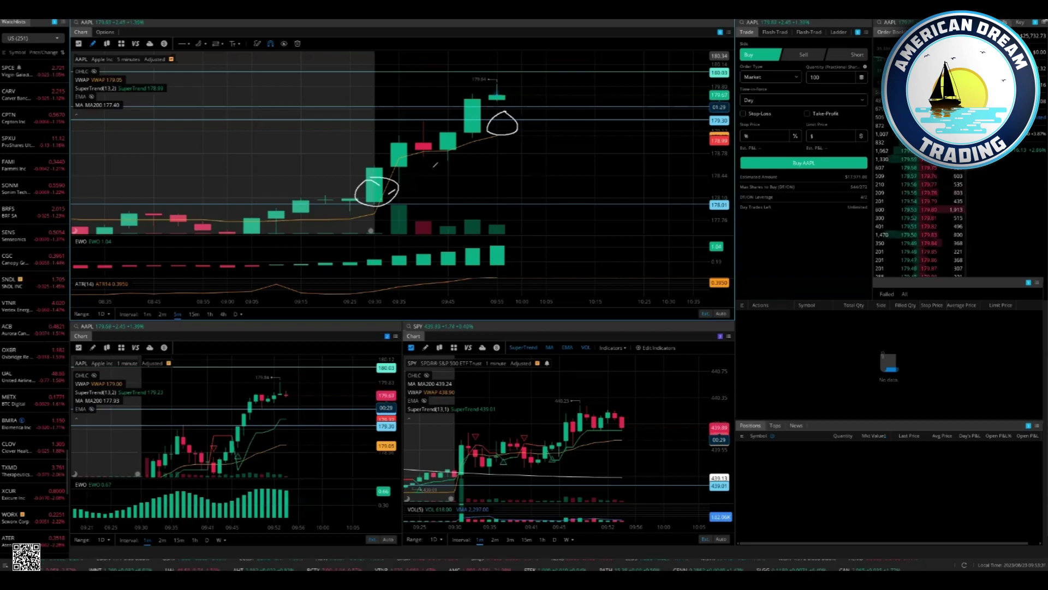
pyautogui.moveTo(385, 188)
pyautogui.mouseDown()
pyautogui.moveTo(502, 123)
pyautogui.moveTo(517, 153)
pyautogui.mouseUp()
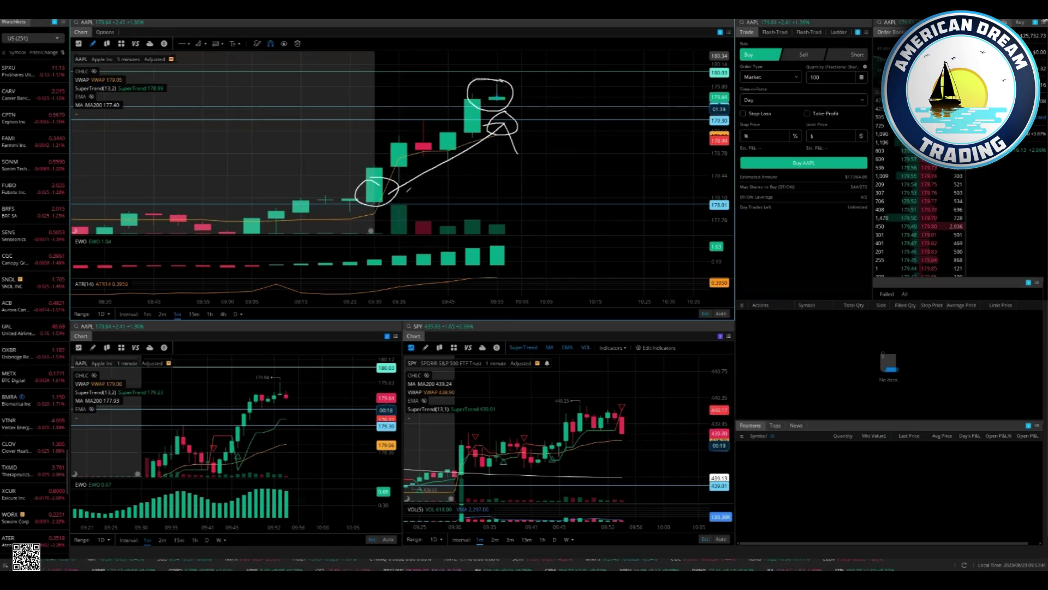
pyautogui.moveTo(403, 193); pyautogui.dragTo(495, 190)
pyautogui.moveTo(595, 192); pyautogui.dragTo(616, 190)
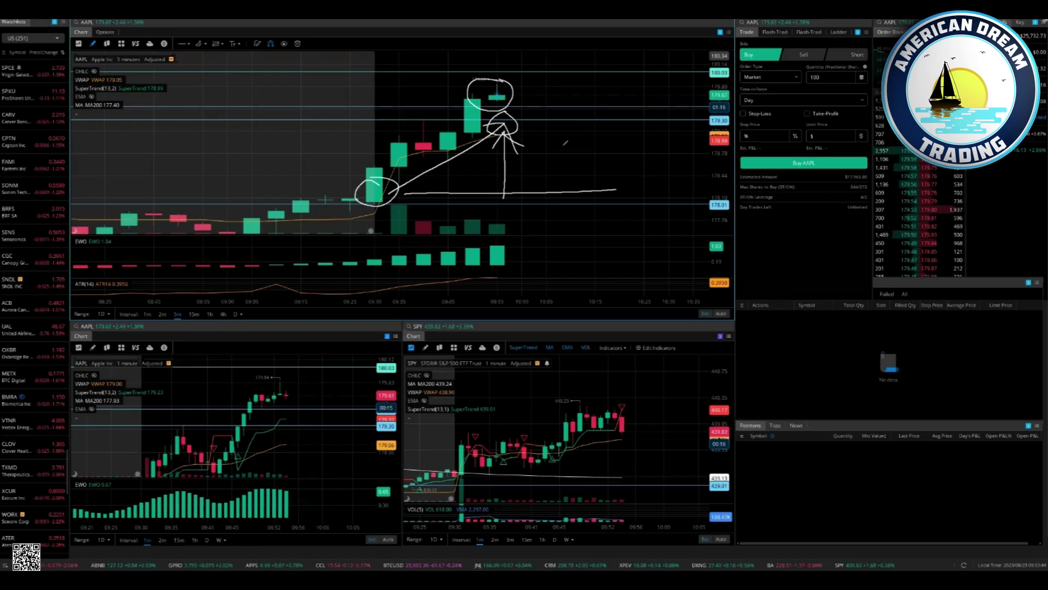
# Erase the freehand drawings and start hand-writing the "$36–$" price note
pyautogui.press('e')
pyautogui.moveTo(549, 146); pyautogui.dragTo(516, 187)
pyautogui.moveTo(534, 141)
pyautogui.mouseDown()
pyautogui.moveTo(537, 188)
pyautogui.moveTo(577, 187)
pyautogui.mouseUp()
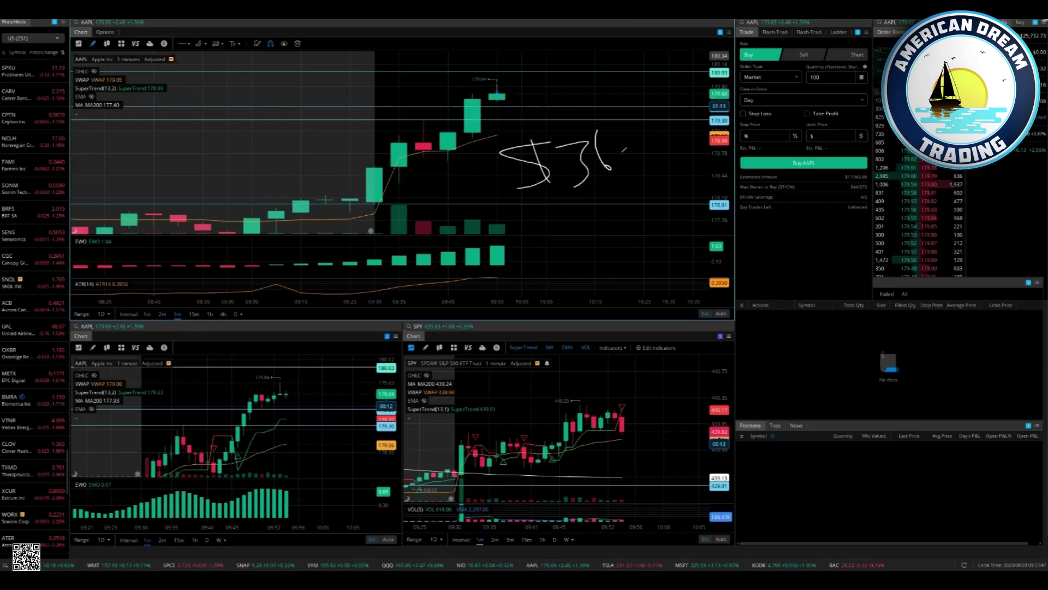
pyautogui.moveTo(621, 150)
pyautogui.mouseDown()
pyautogui.moveTo(647, 143)
pyautogui.moveTo(656, 153)
pyautogui.mouseUp()
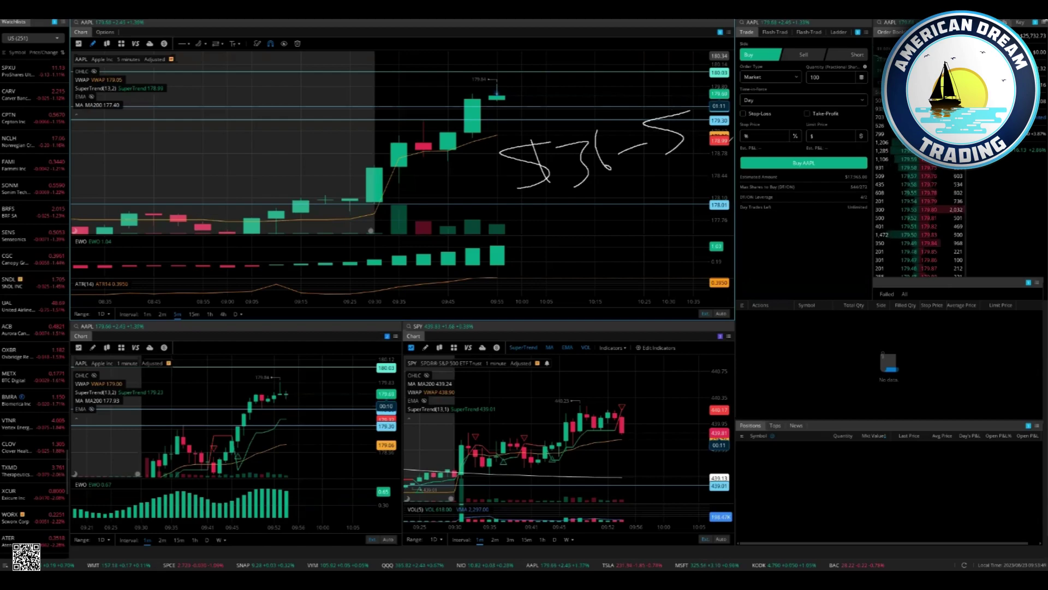
pyautogui.moveTo(665, 115); pyautogui.dragTo(720, 95)
# Complete the $36–$40 note, reload AAPL in the main chart and pan to recent candles
pyautogui.moveTo(786, 80); pyautogui.dragTo(799, 92)
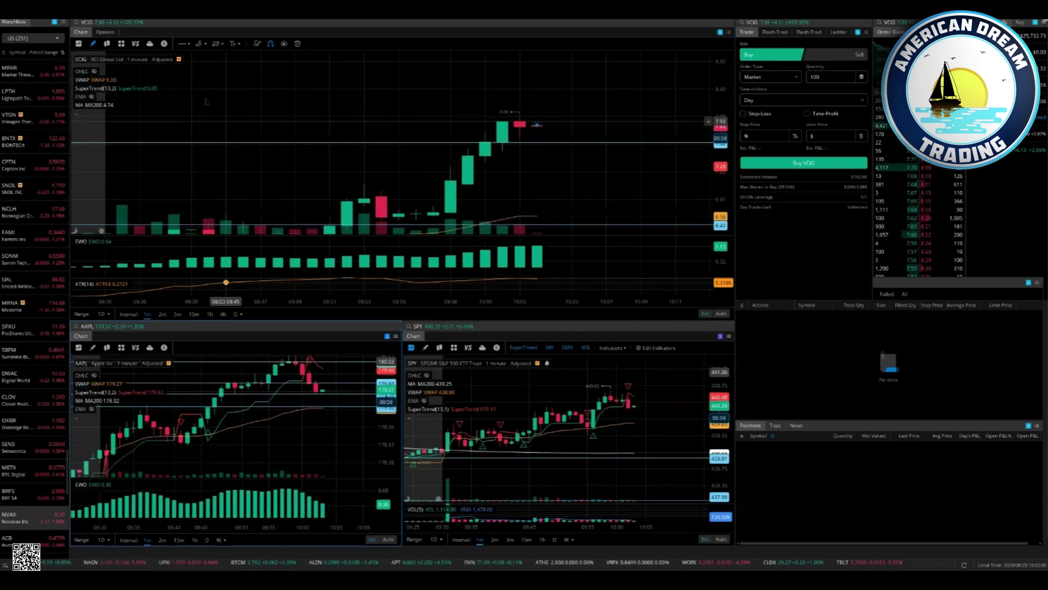
pyautogui.click(106, 23)
pyautogui.write('a')
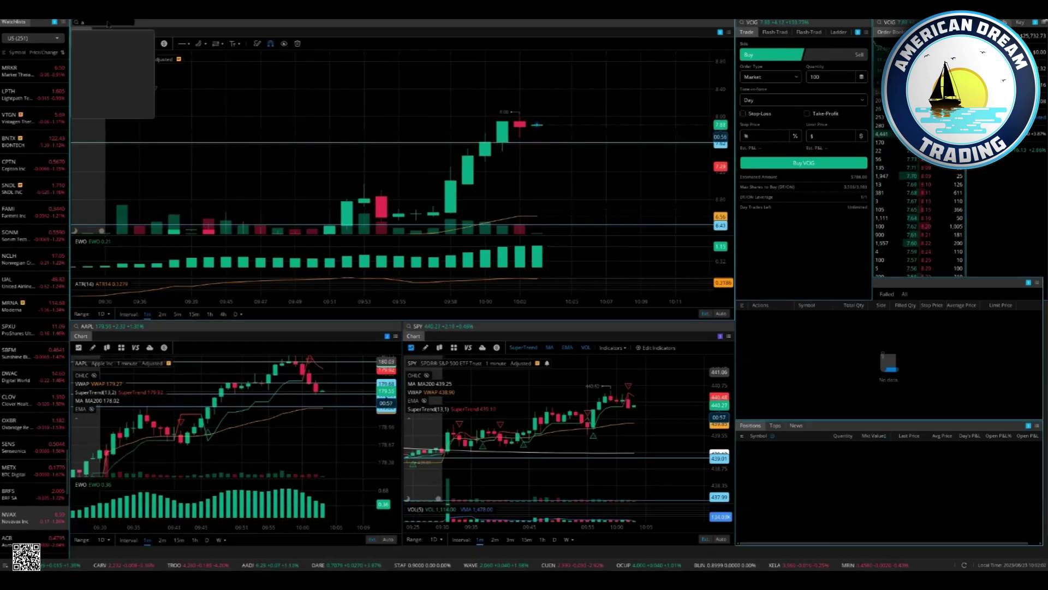
pyautogui.write('apl')
pyautogui.press('Return')
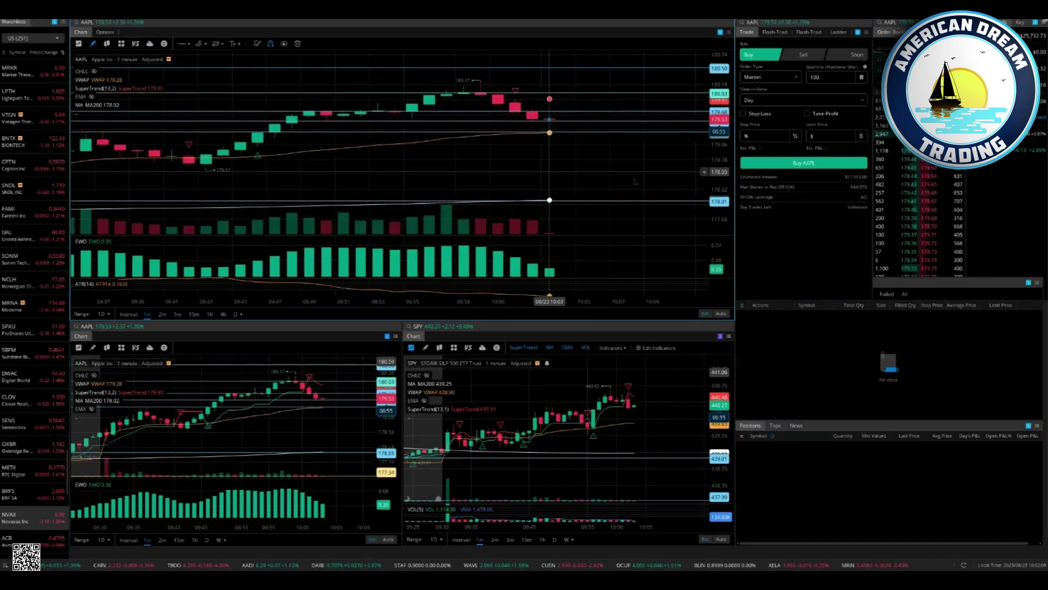
pyautogui.scroll(-3, 664, 182)
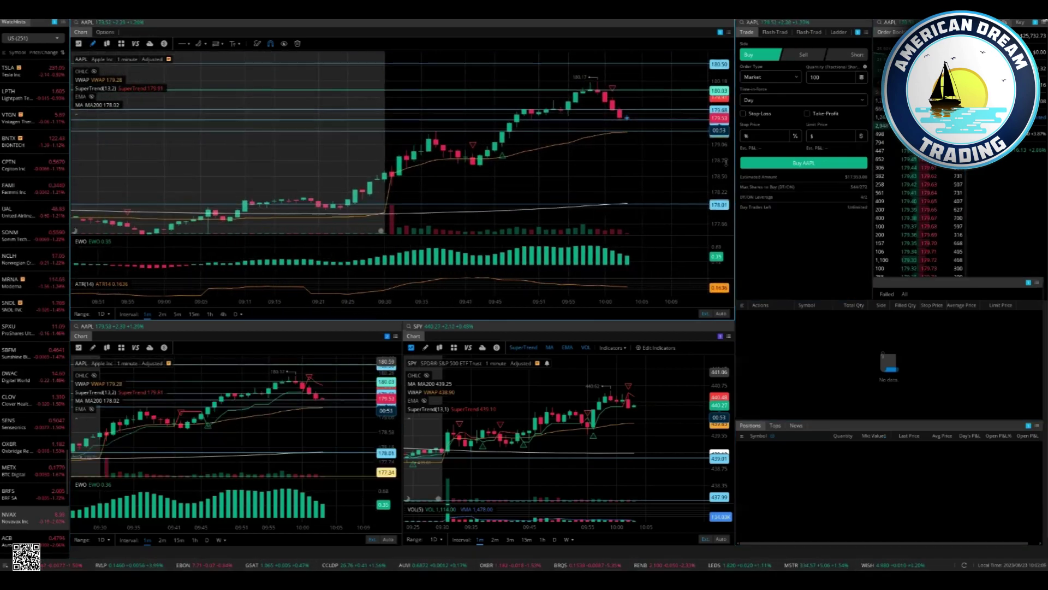
pyautogui.moveTo(528, 131); pyautogui.dragTo(503, 131)
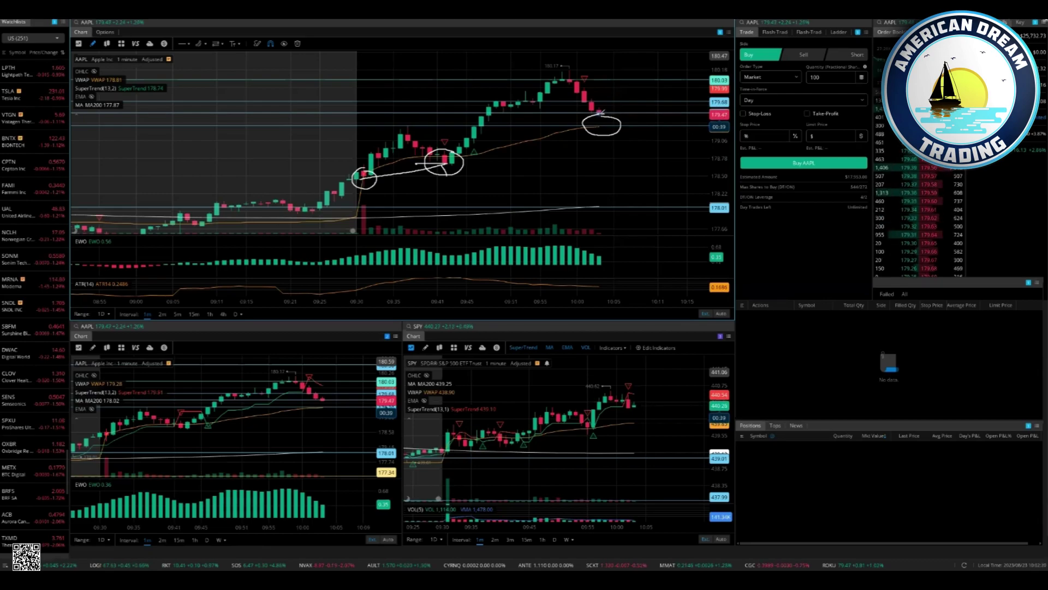
# Extend the freehand stroke, sketch downward and circle the latest AAPL candles
pyautogui.moveTo(416, 179); pyautogui.dragTo(483, 176)
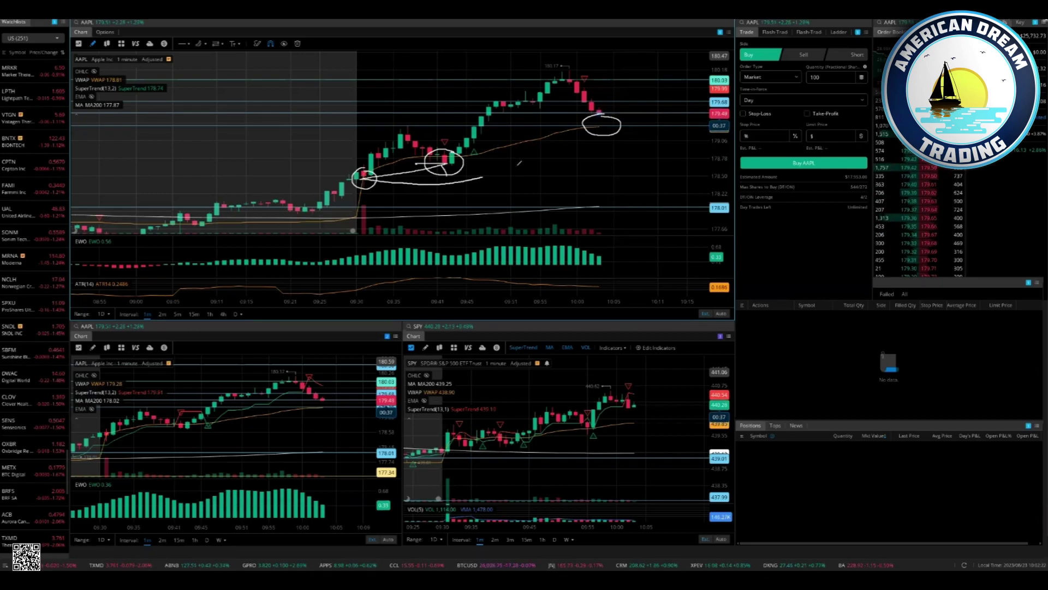
pyautogui.moveTo(604, 130); pyautogui.dragTo(610, 149)
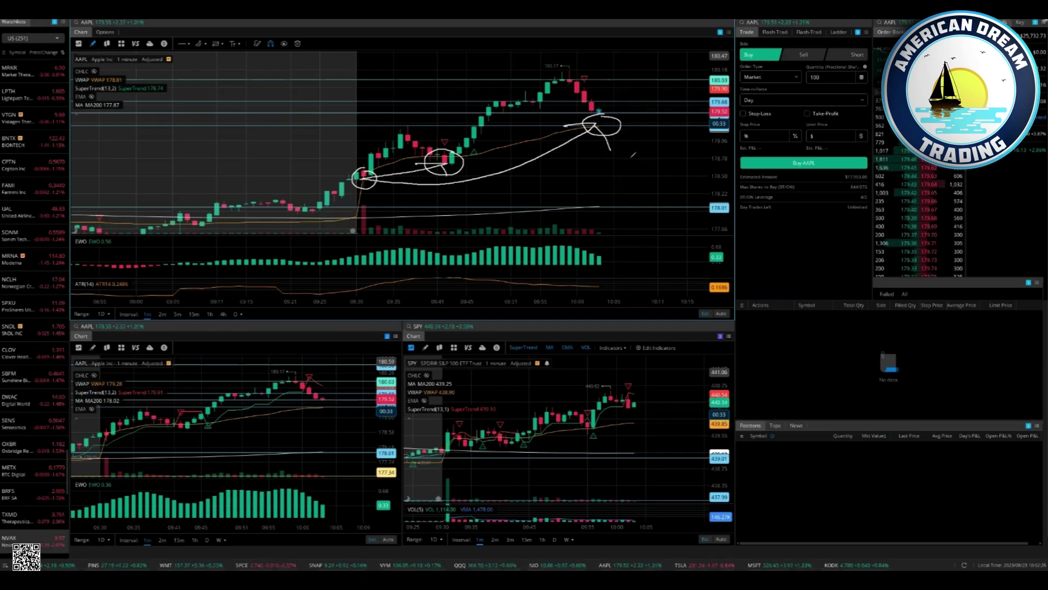
pyautogui.moveTo(584, 93)
pyautogui.mouseDown()
pyautogui.moveTo(603, 104)
pyautogui.moveTo(612, 148)
pyautogui.mouseUp()
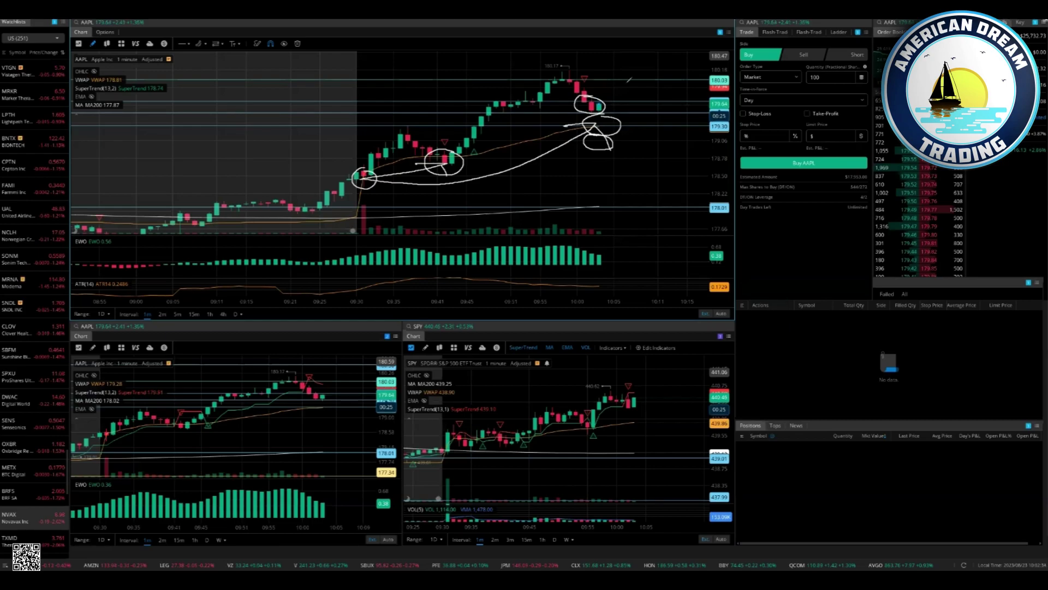
# Clear the sketches, then draw a rally zigzag, horizontal level and upward arrow
pyautogui.press('Escape')
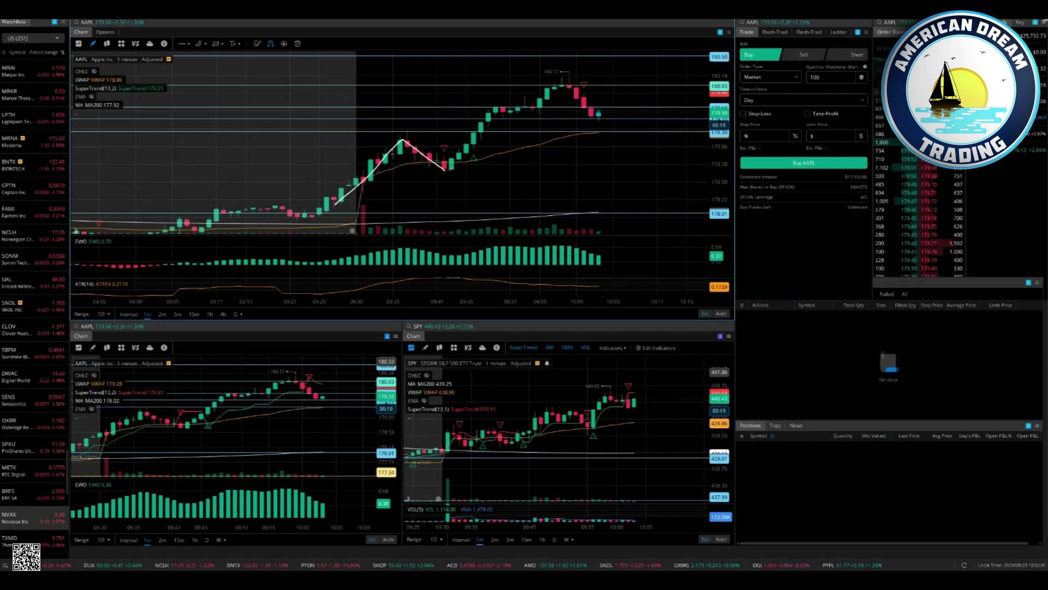
pyautogui.moveTo(446, 169); pyautogui.dragTo(601, 114)
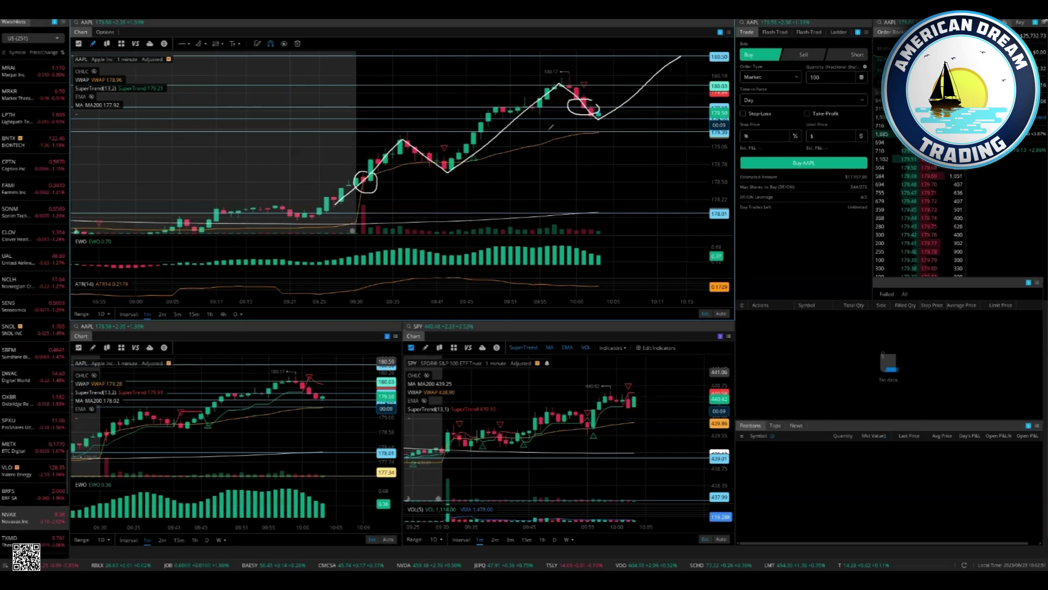
pyautogui.moveTo(372, 182); pyautogui.dragTo(654, 181)
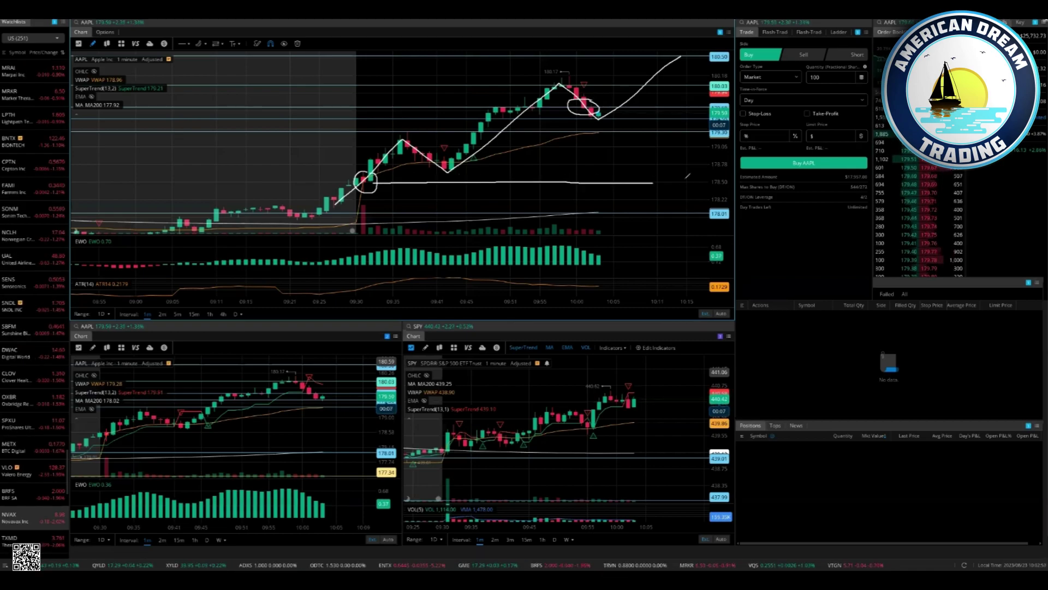
pyautogui.moveTo(584, 187); pyautogui.dragTo(589, 108)
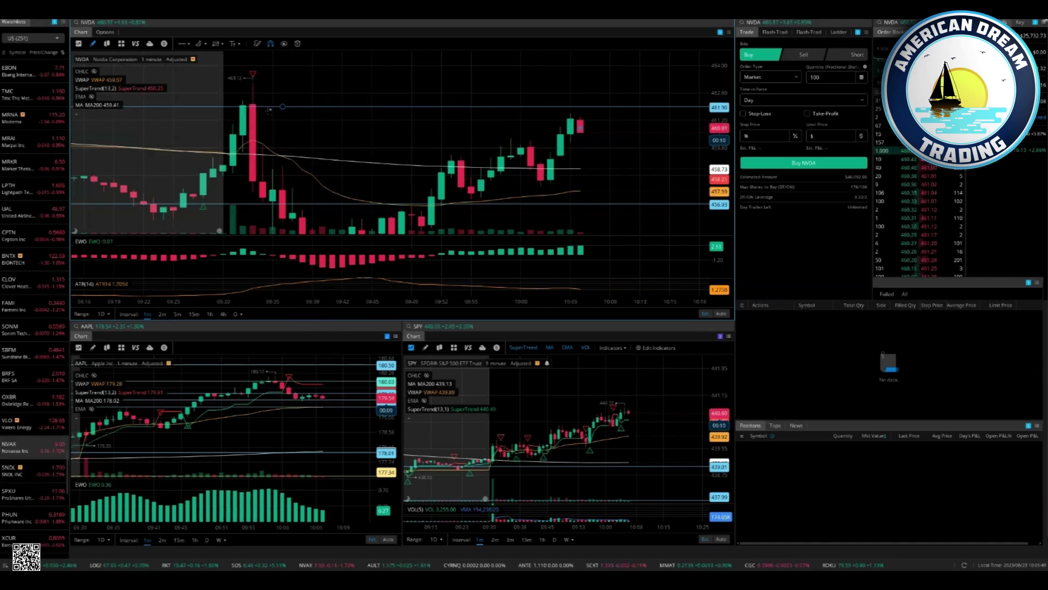
# Place a horizontal line on NVDA, shift its time range, and rescale SPY's price axis
pyautogui.click(282, 104)
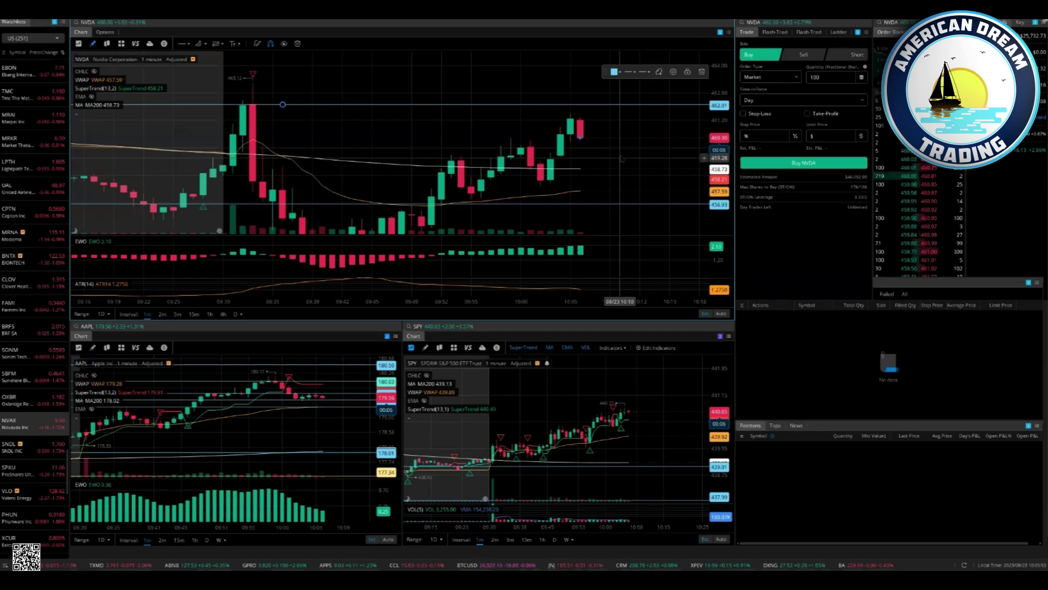
pyautogui.scroll(-3, 637, 144)
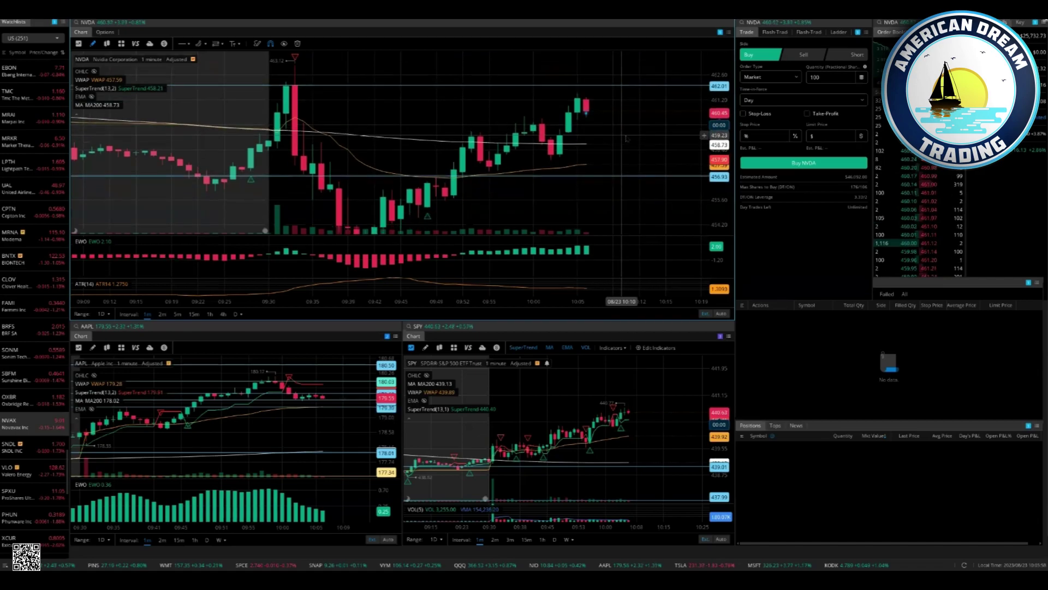
pyautogui.scroll(-3, 647, 131)
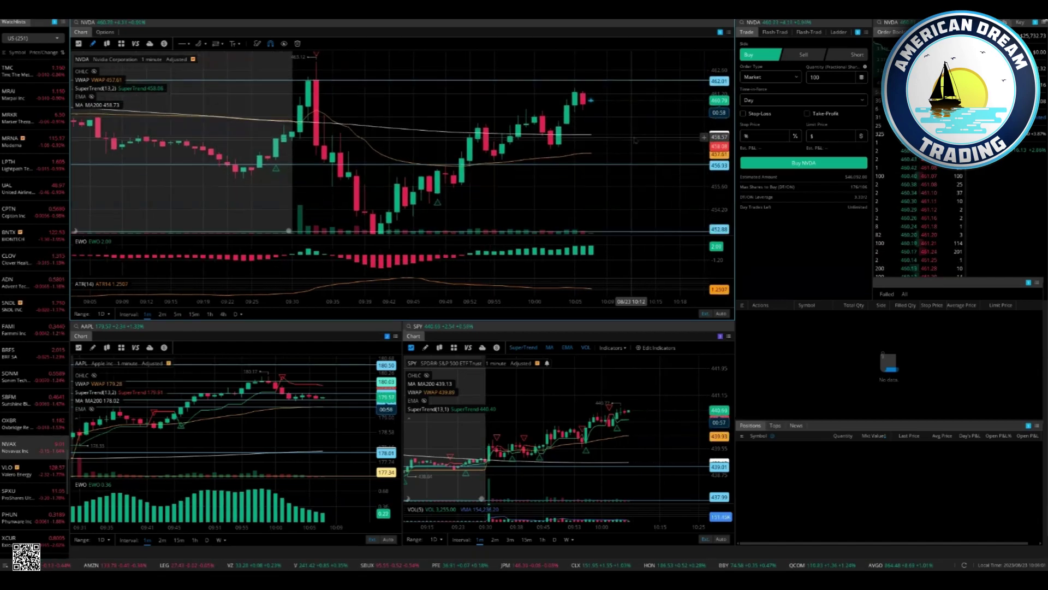
pyautogui.moveTo(636, 131); pyautogui.dragTo(624, 136)
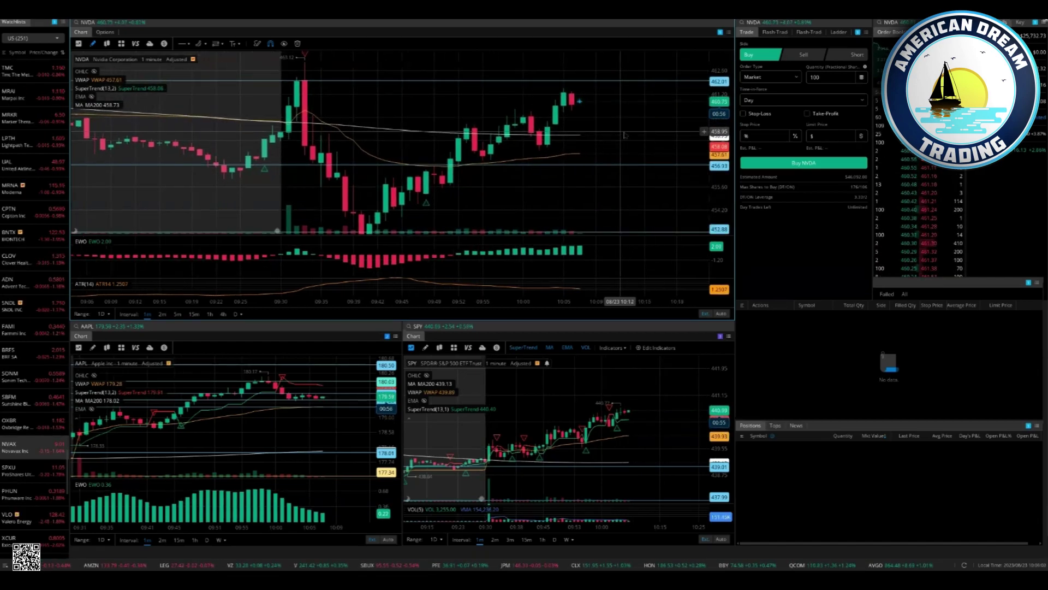
pyautogui.moveTo(709, 381); pyautogui.dragTo(708, 398)
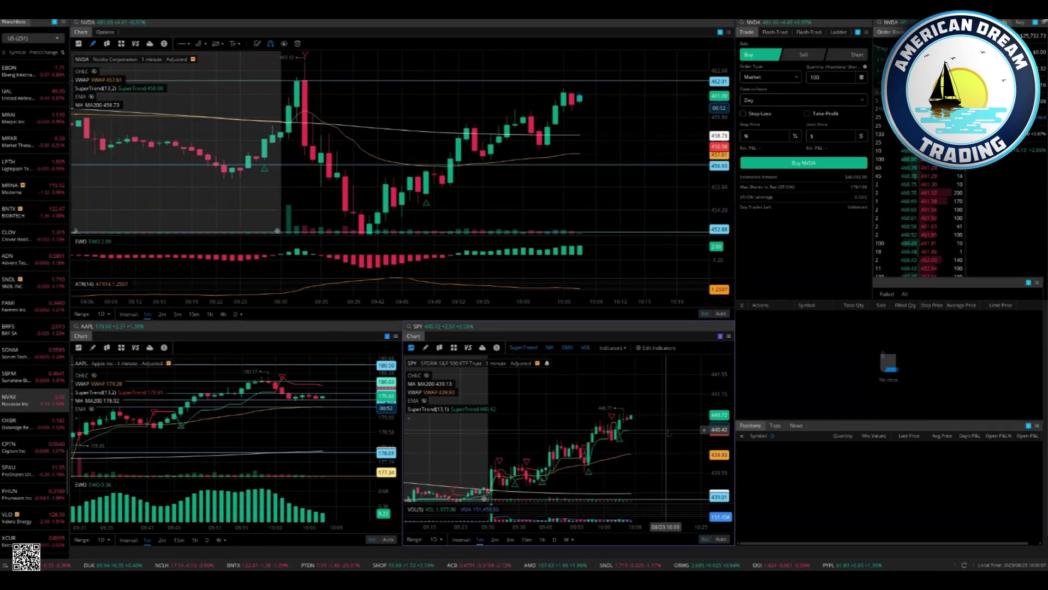
pyautogui.moveTo(711, 422); pyautogui.dragTo(715, 400)
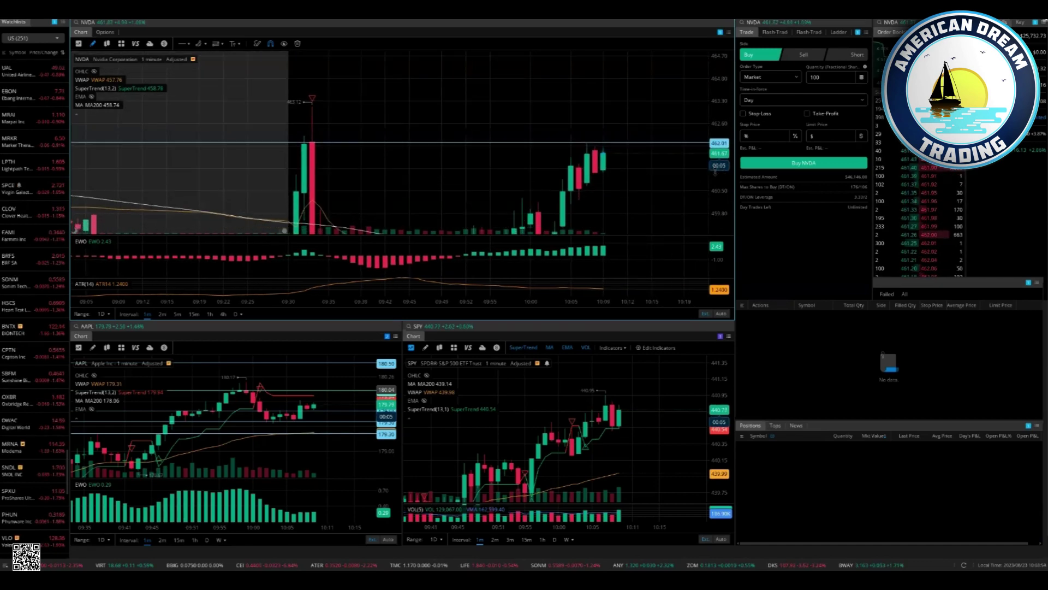
pyautogui.scroll(2, 633, 194)
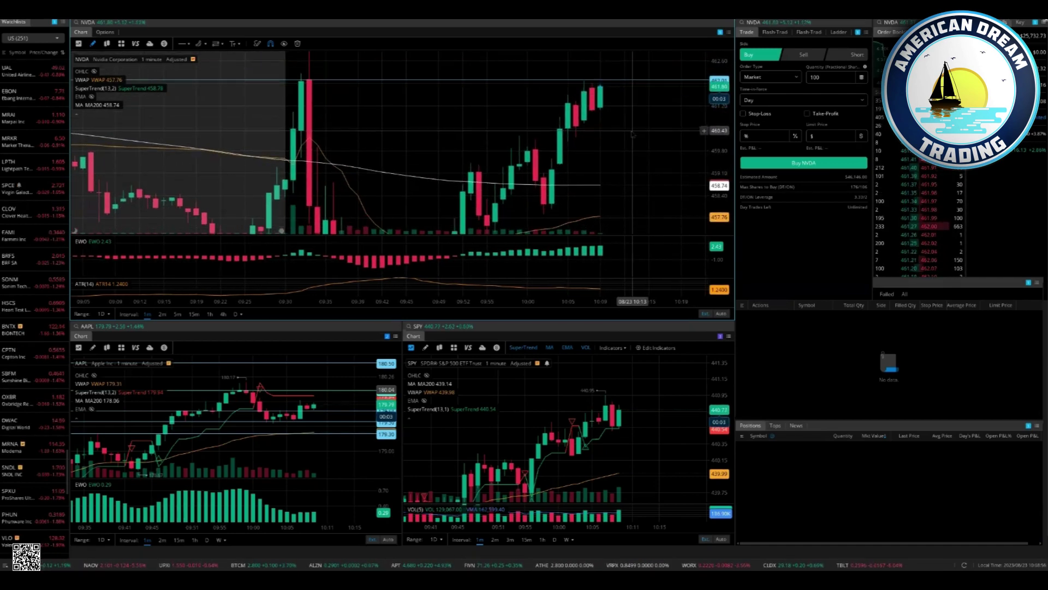
# Load TSLA into the lower-left chart, adjust its time range and compress NVDA's price scale
pyautogui.click(115, 326)
pyautogui.write('c')
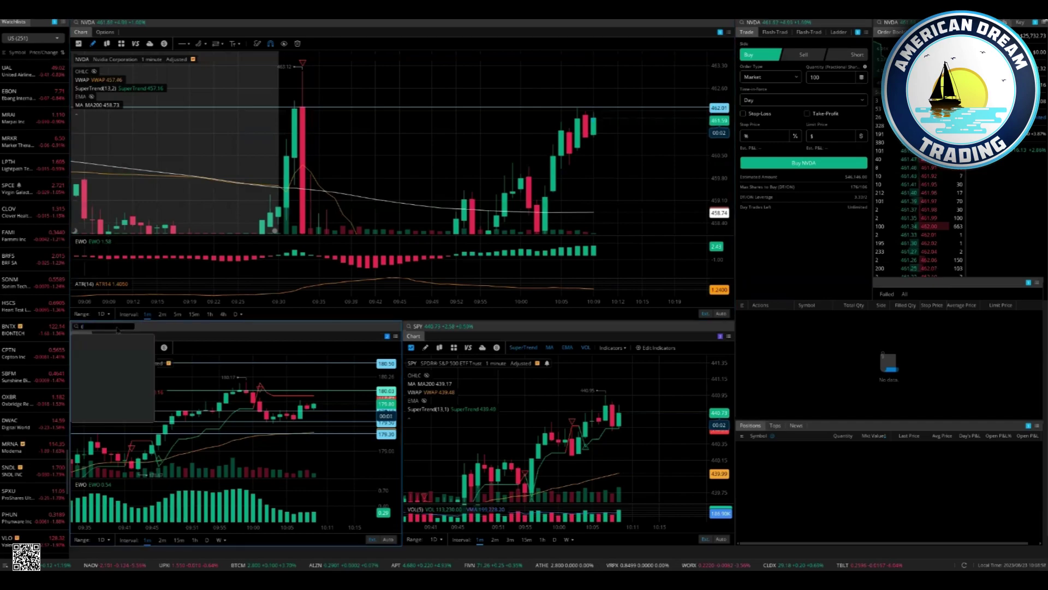
pyautogui.press('Return')
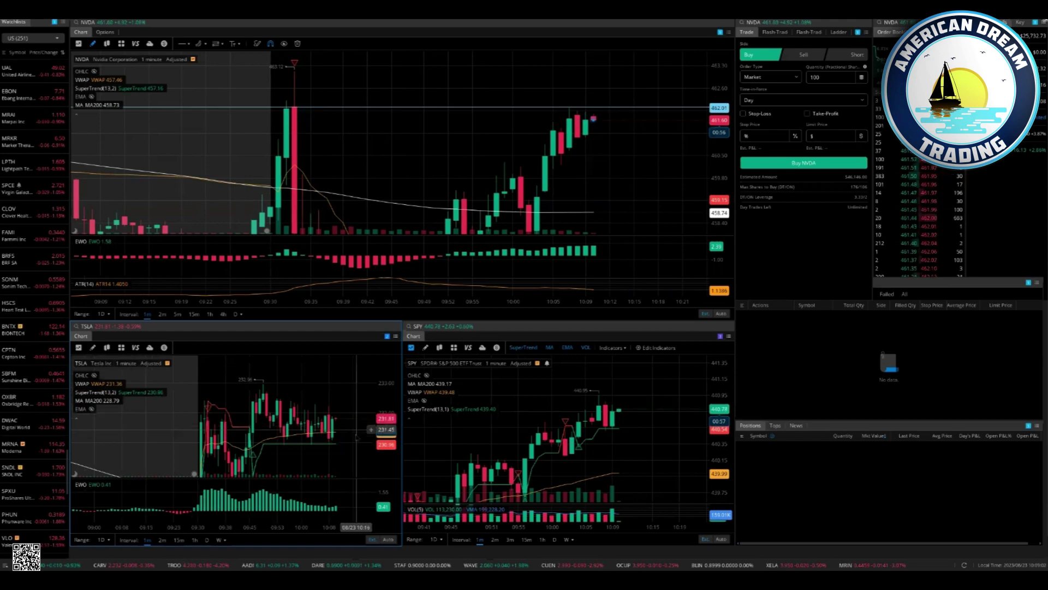
pyautogui.moveTo(345, 437)
pyautogui.mouseDown()
pyautogui.moveTo(336, 438)
pyautogui.moveTo(356, 428)
pyautogui.moveTo(332, 428)
pyautogui.mouseUp()
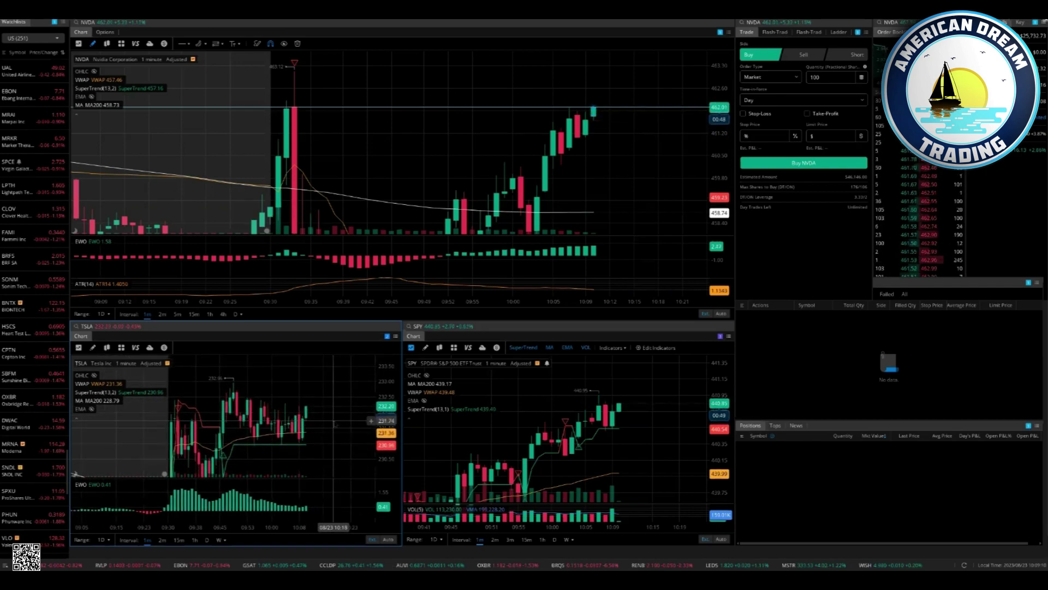
pyautogui.moveTo(655, 189); pyautogui.dragTo(668, 218)
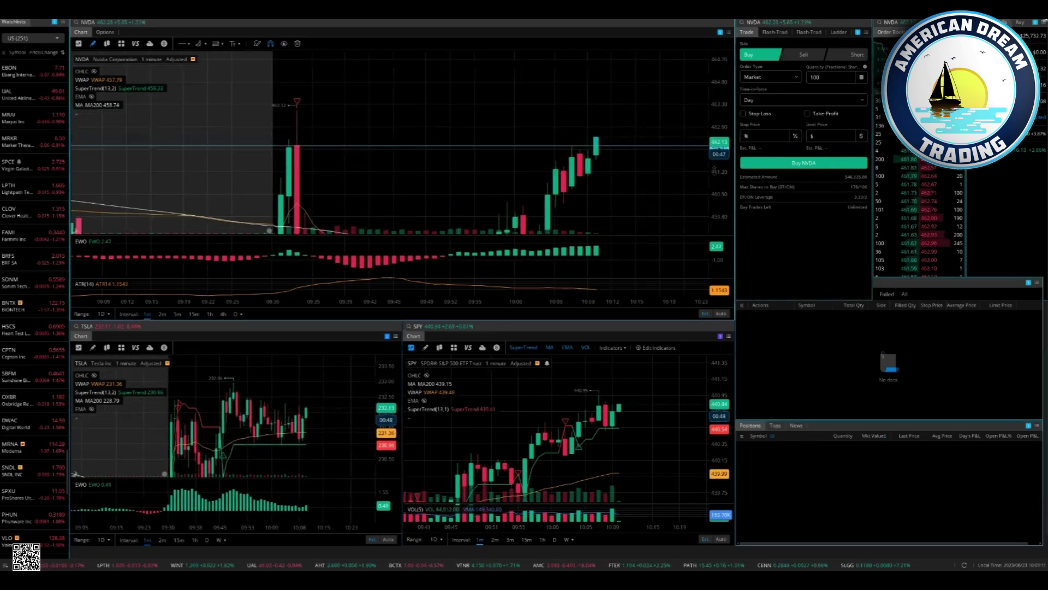
# Replace SPY with NVDA in the lower-right chart and stretch the top NVDA candles taller
pyautogui.click(439, 328)
pyautogui.write('NVDA')
pyautogui.press('Return')
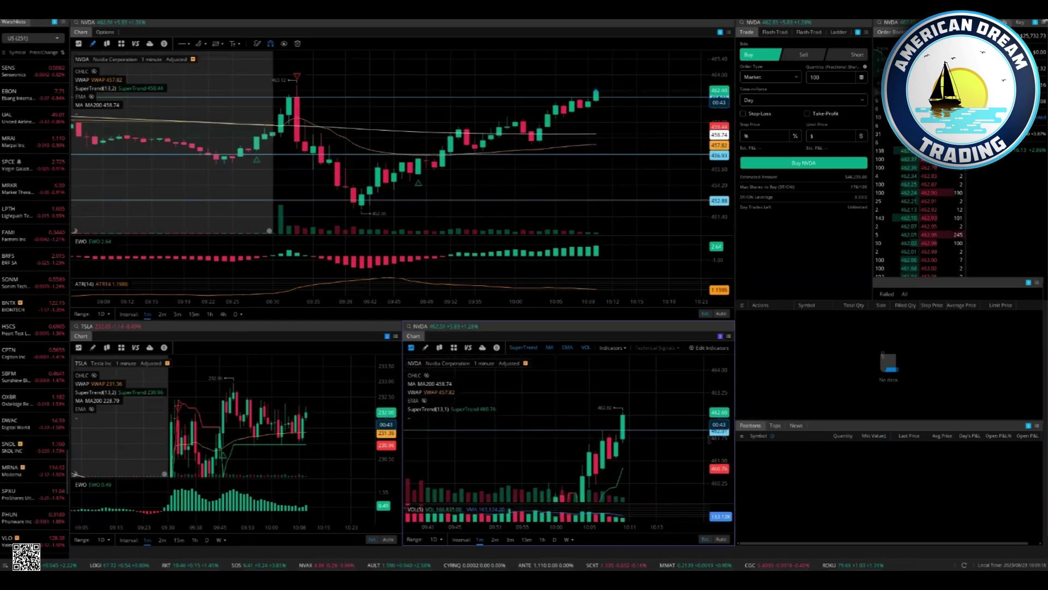
pyautogui.moveTo(719, 98); pyautogui.dragTo(720, 139)
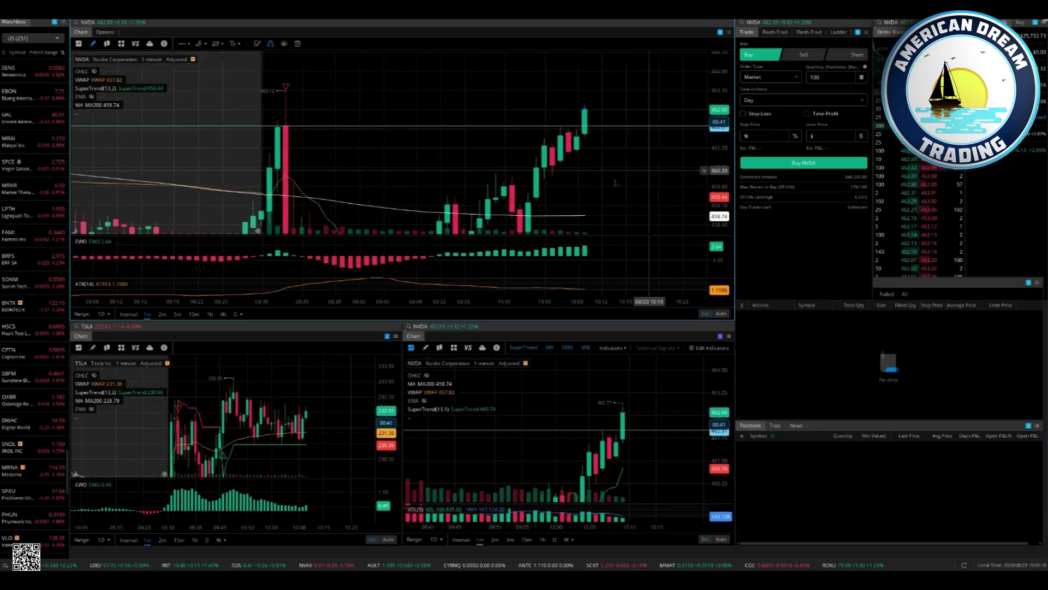